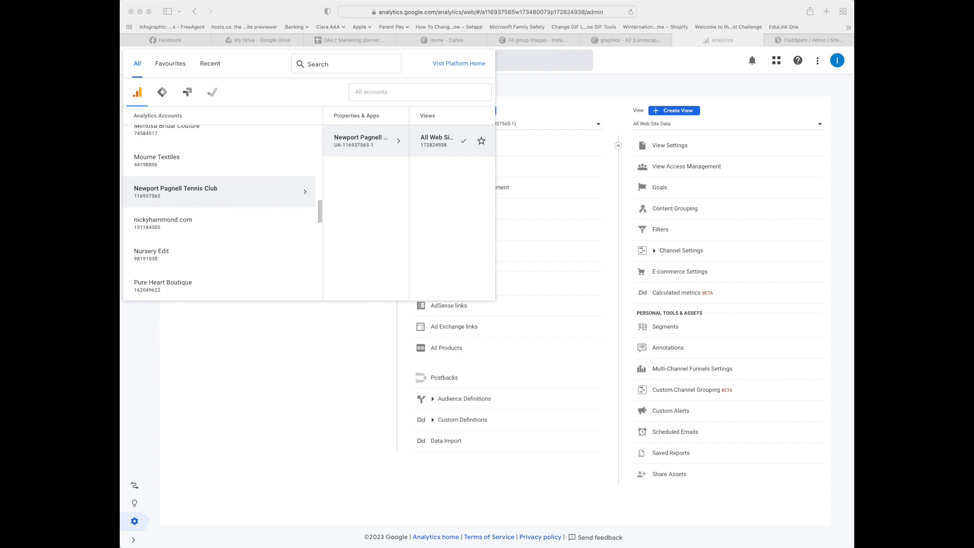
- Select the All Web Site Data view of the Newport Pagnell Tennis Club account and open its admin settings
{"action": "left_click", "coordinate": [196, 193]}
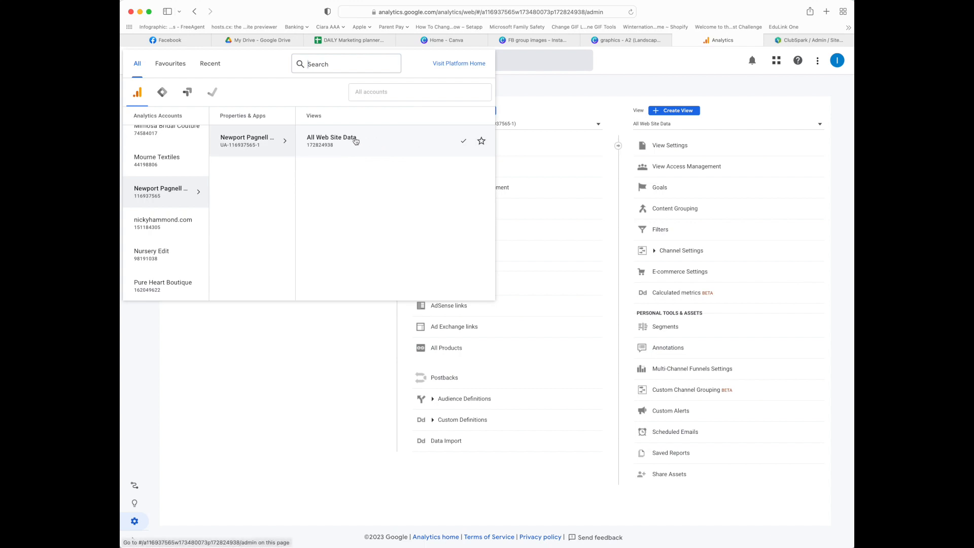
{"action": "left_click", "coordinate": [355, 141]}
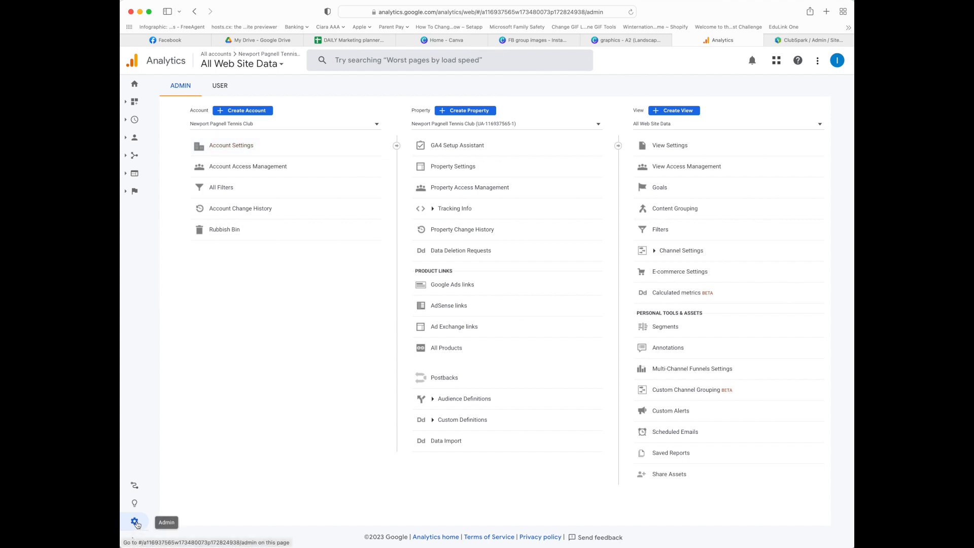
{"action": "left_click", "coordinate": [134, 521]}
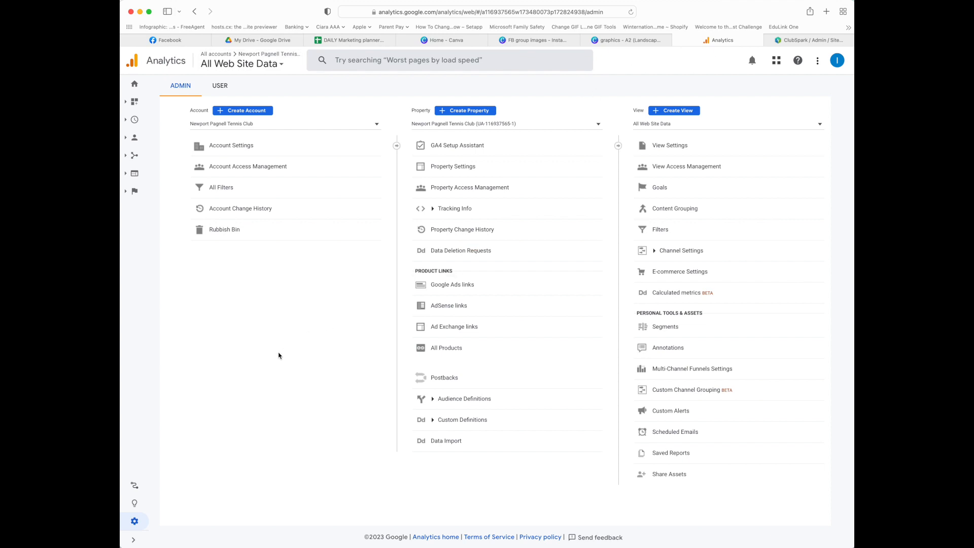
- Create a new Google Analytics 4 property from the Universal Analytics property using the GA4 Setup Assistant, leaving existing-tag data collection unticked
{"action": "left_click", "coordinate": [469, 146]}
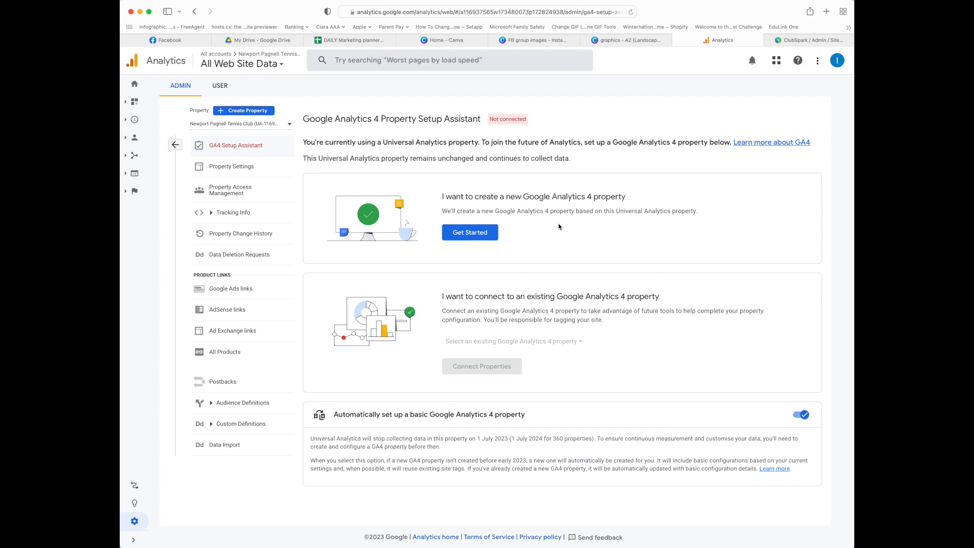
{"action": "left_click", "coordinate": [472, 235]}
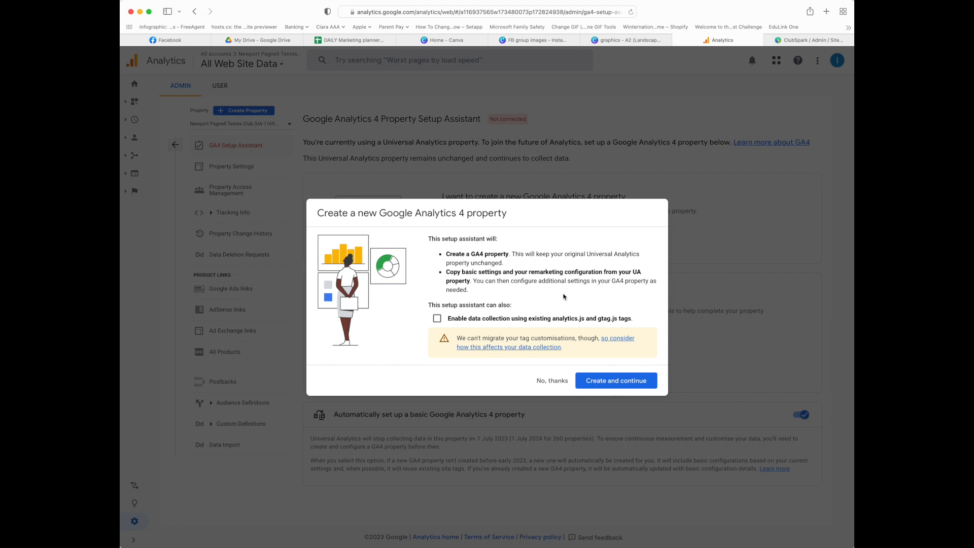
{"action": "left_click", "coordinate": [618, 382]}
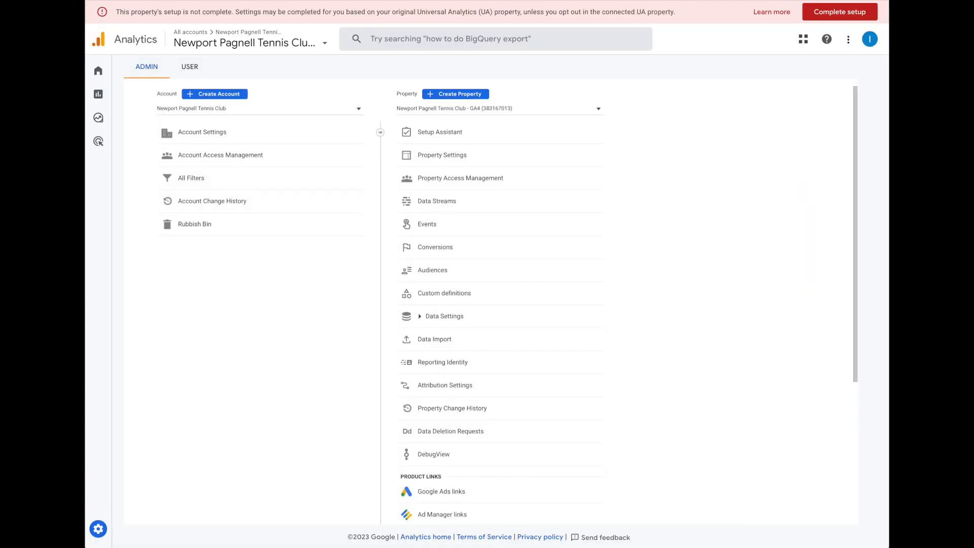
{"action": "key", "text": "XF86AudioMute"}
- Open the new GA4 property's Setup Assistant and examine its data collection, property settings and Google Ads tasks and the connected-property notice
{"action": "left_click", "coordinate": [446, 134]}
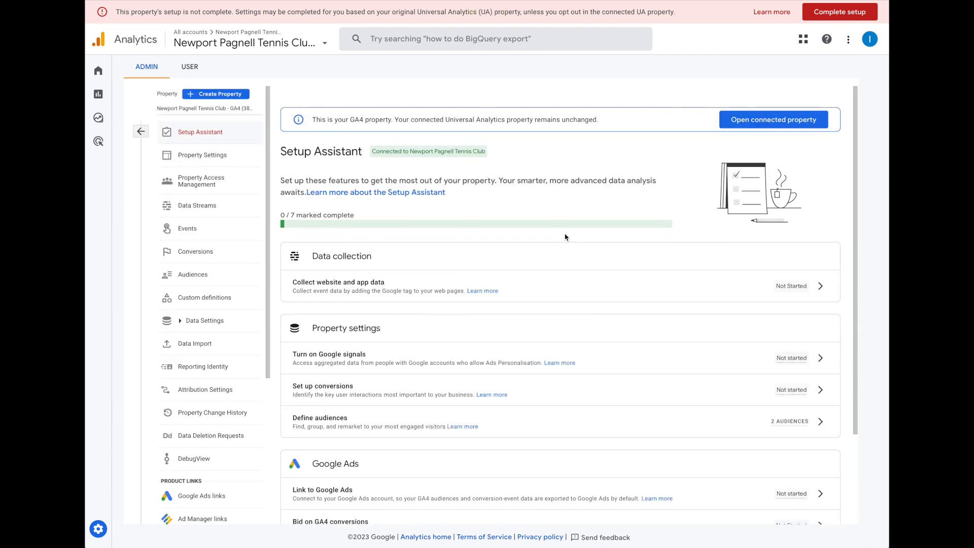
{"action": "scroll", "coordinate": [576, 223], "scroll_direction": "down", "scroll_amount": 2}
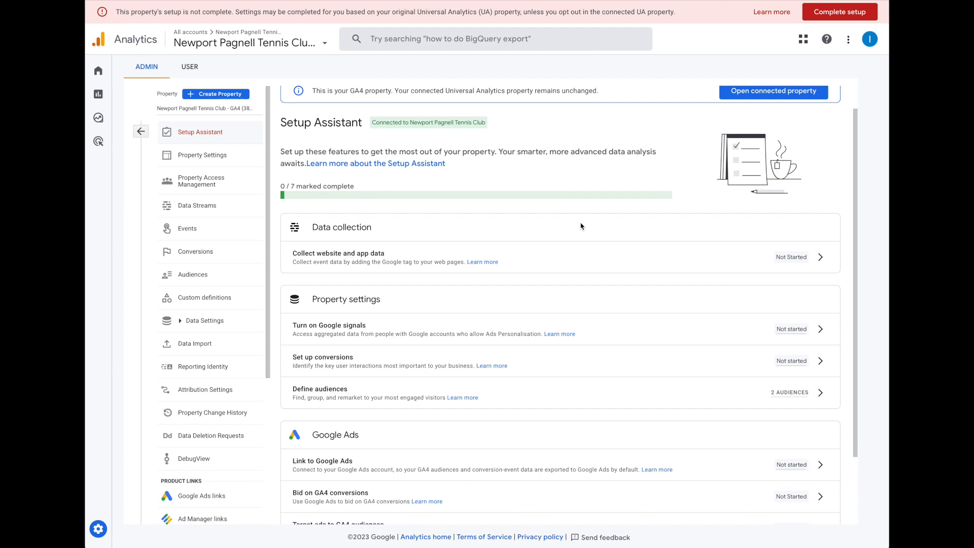
{"action": "scroll", "coordinate": [581, 225], "scroll_direction": "down", "scroll_amount": 1}
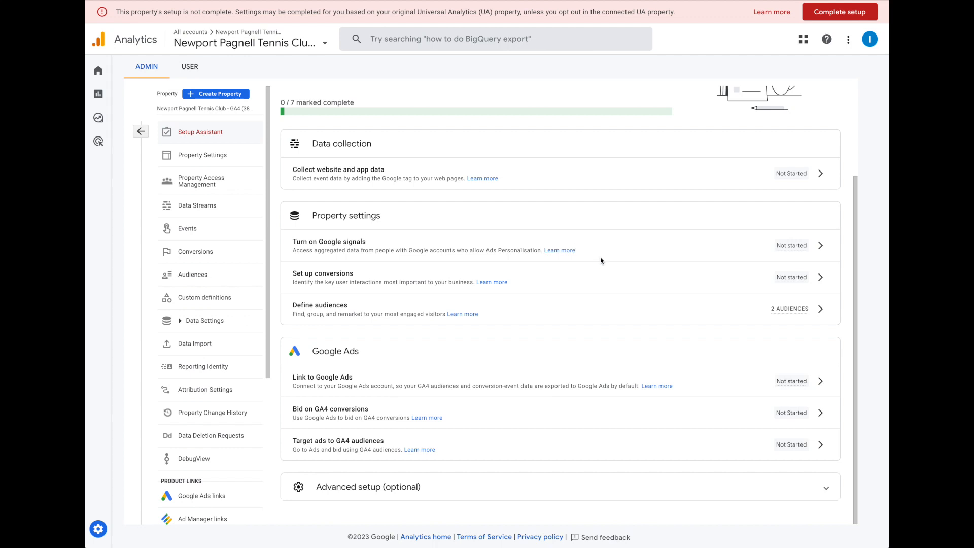
{"action": "scroll", "coordinate": [602, 262], "scroll_direction": "up", "scroll_amount": 1}
{"action": "scroll", "coordinate": [626, 285], "scroll_direction": "up", "scroll_amount": 1}
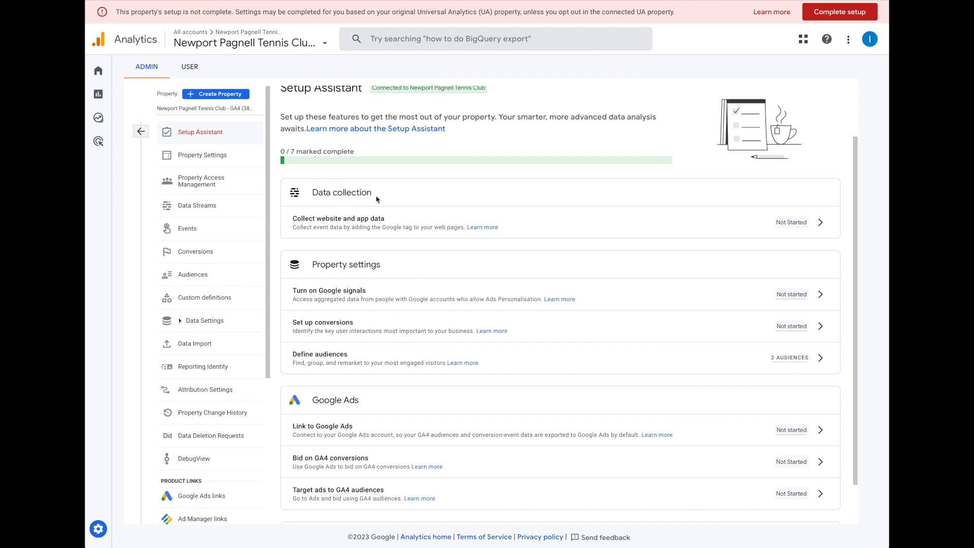
{"action": "scroll", "coordinate": [387, 198], "scroll_direction": "down", "scroll_amount": 3}
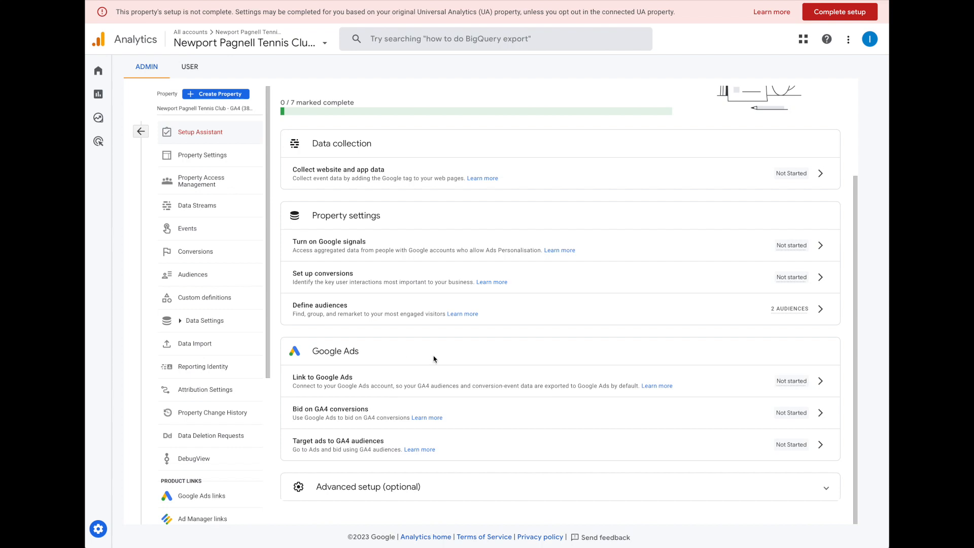
{"action": "scroll", "coordinate": [434, 359], "scroll_direction": "up", "scroll_amount": 2}
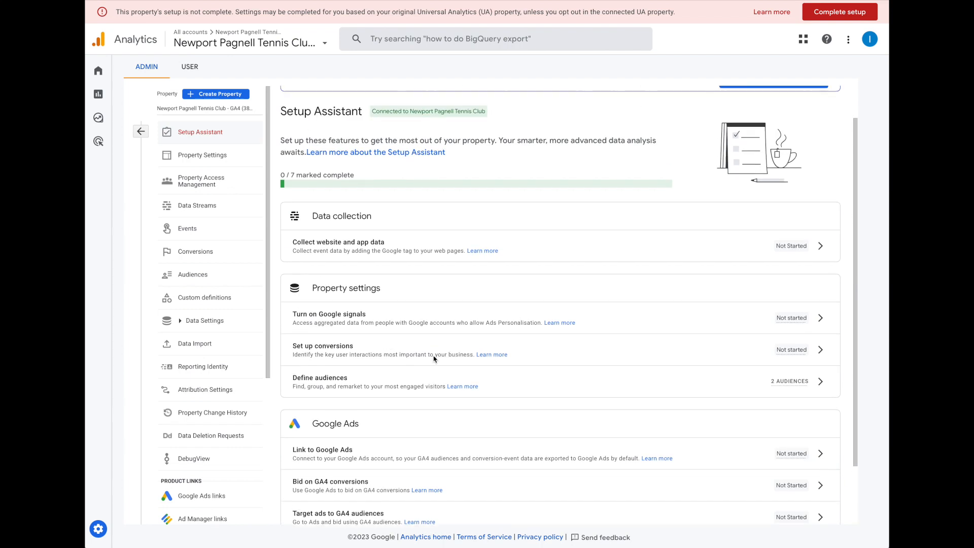
{"action": "scroll", "coordinate": [483, 354], "scroll_direction": "up", "scroll_amount": 1}
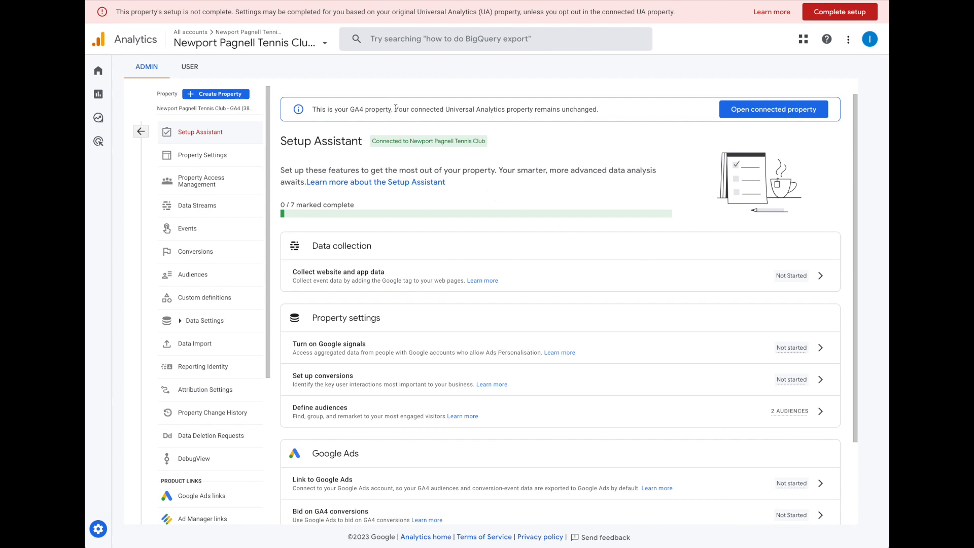
{"action": "left_click_drag", "start_coordinate": [398, 109], "coordinate": [593, 112]}
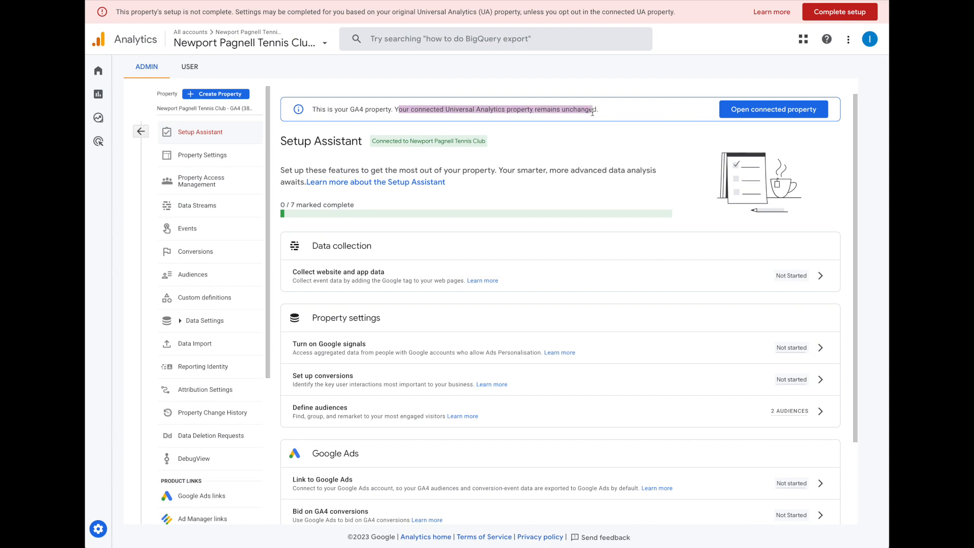
{"action": "left_click", "coordinate": [563, 135]}
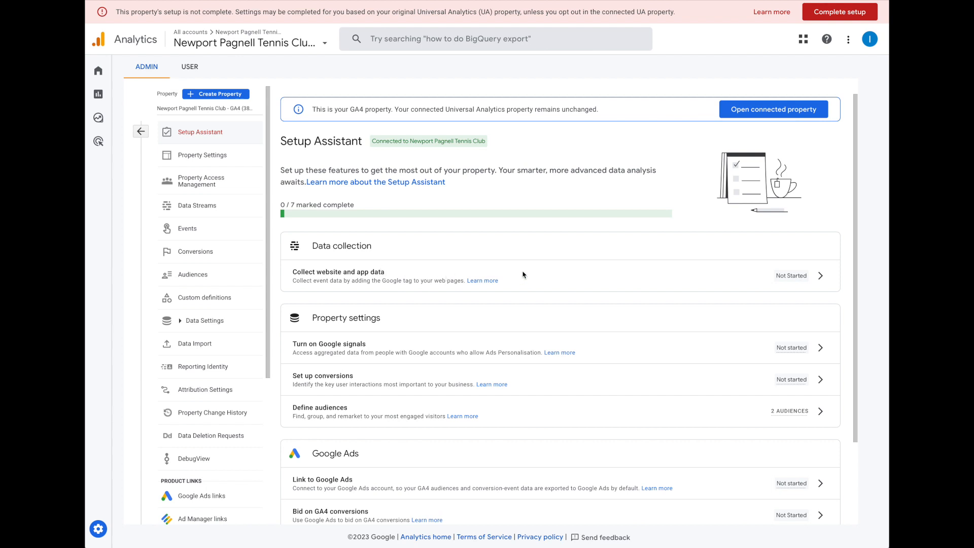
- Go to the data streams from the website and app data collection task and open the Newport Pagnell Tennis Club - GA4 stream
{"action": "left_click", "coordinate": [822, 279]}
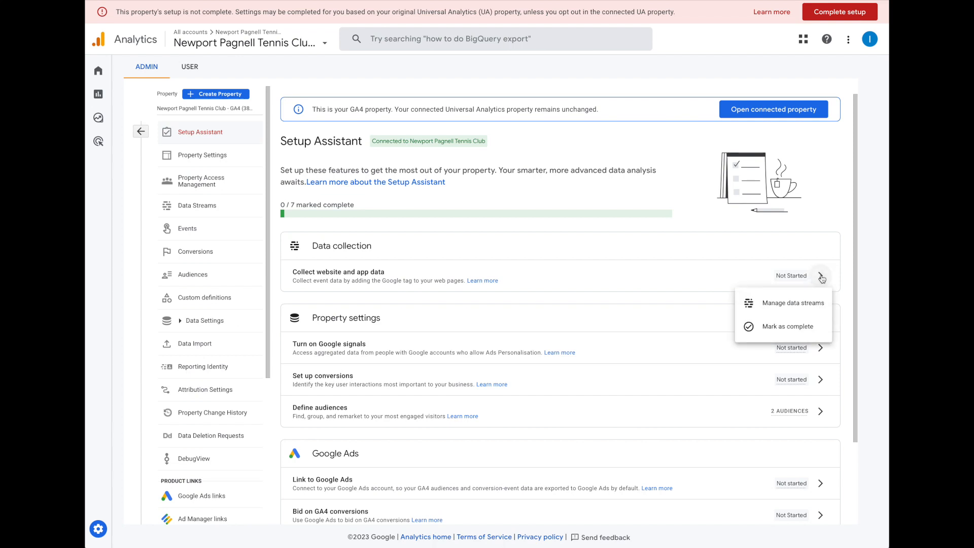
{"action": "left_click", "coordinate": [789, 304]}
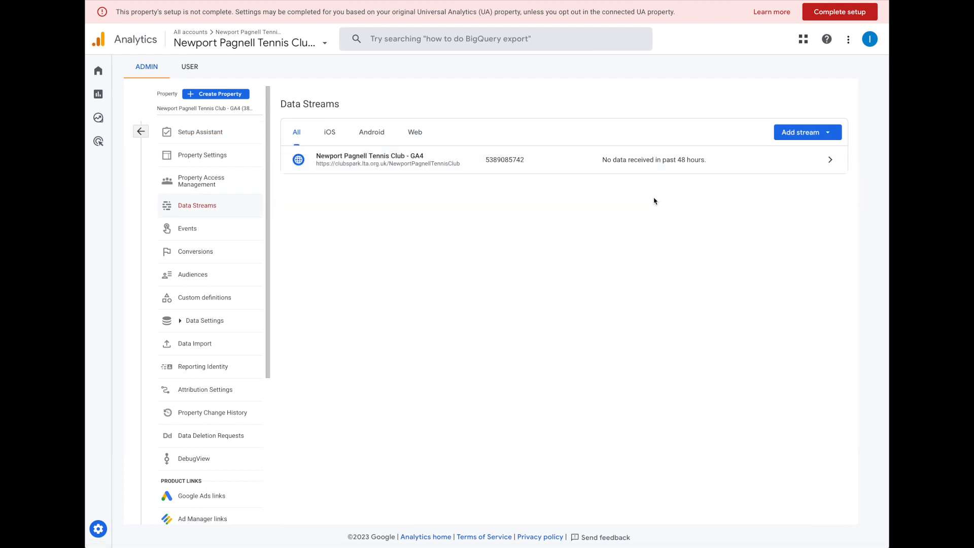
{"action": "left_click", "coordinate": [375, 162]}
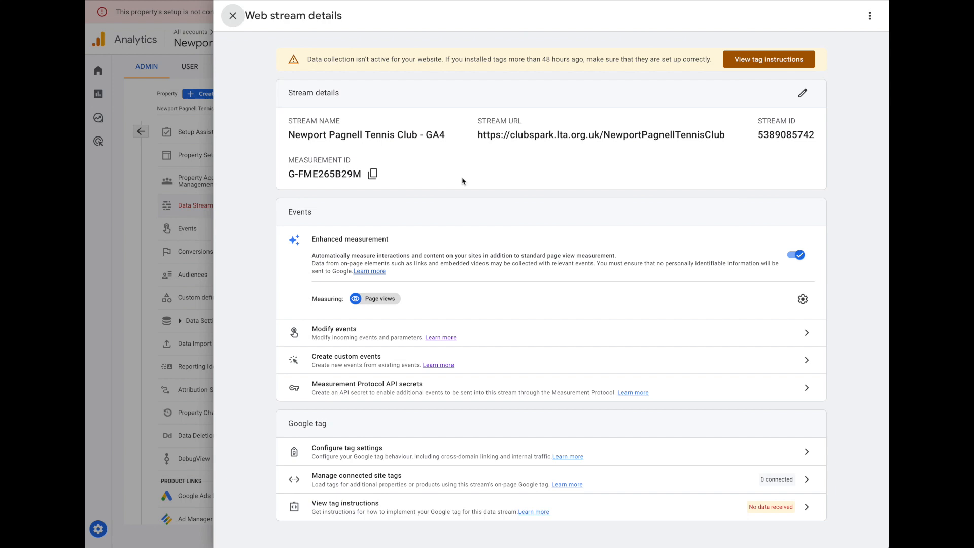
- Review the Google tag instructions for website builders, all supported platforms and manual installation, and return to the web stream details
{"action": "left_click", "coordinate": [762, 60]}
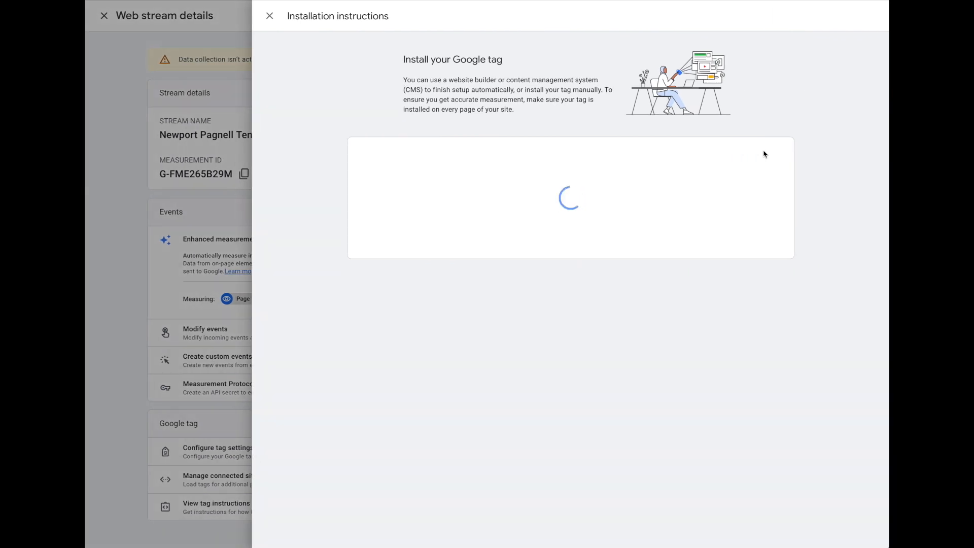
{"action": "left_click", "coordinate": [764, 154]}
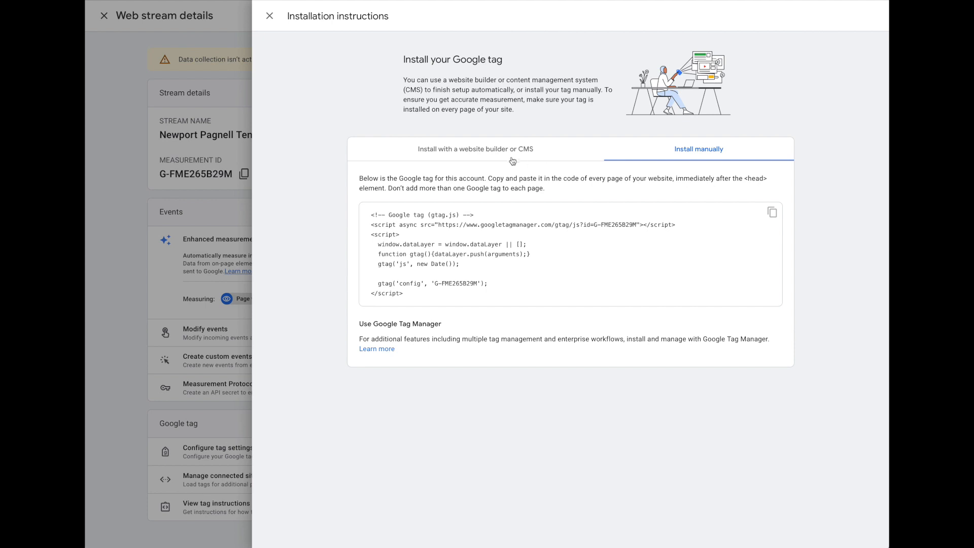
{"action": "left_click", "coordinate": [474, 153]}
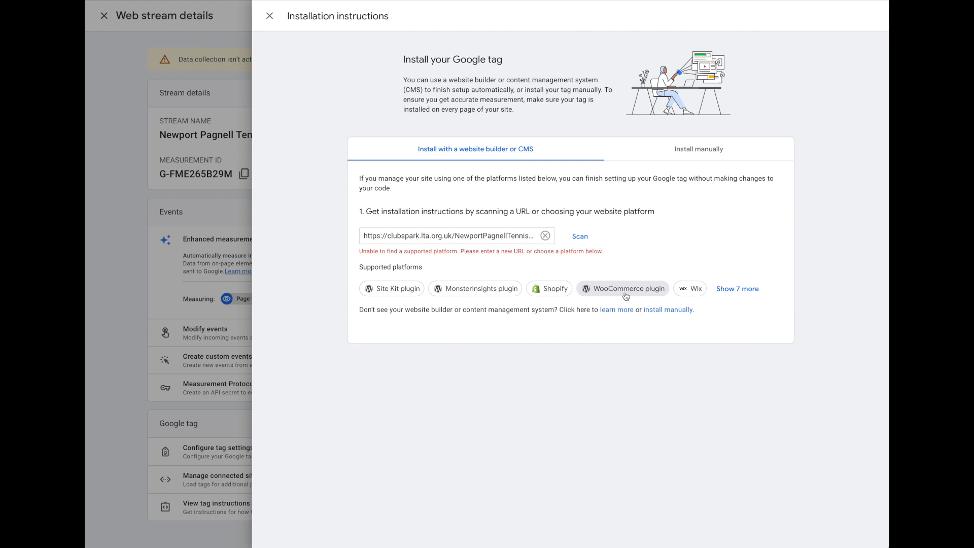
{"action": "left_click", "coordinate": [743, 294]}
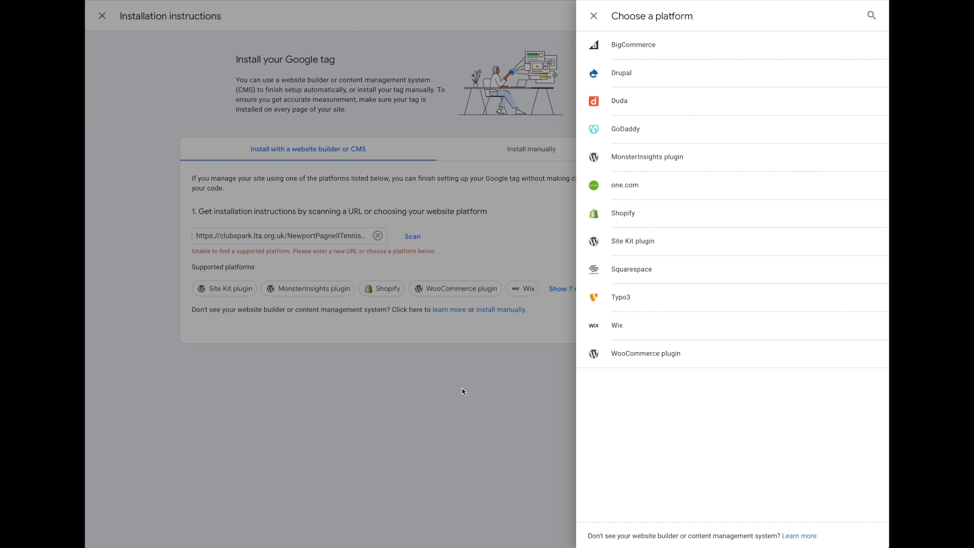
{"action": "left_click", "coordinate": [474, 372]}
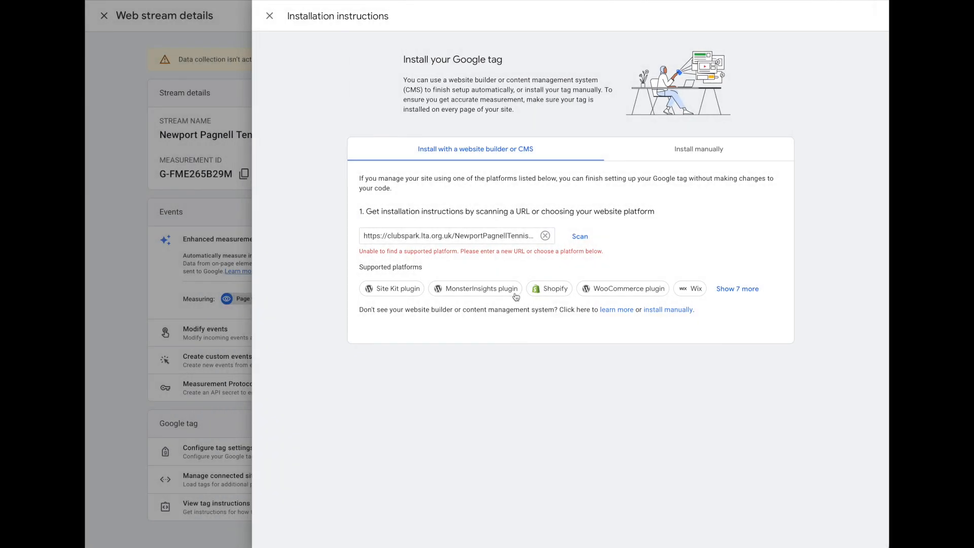
{"action": "left_click", "coordinate": [695, 152]}
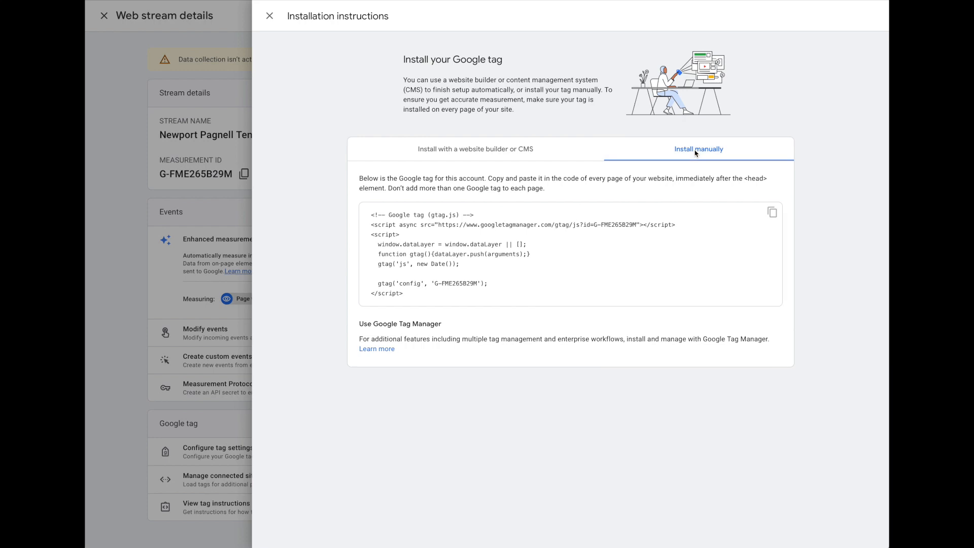
{"action": "left_click", "coordinate": [270, 18]}
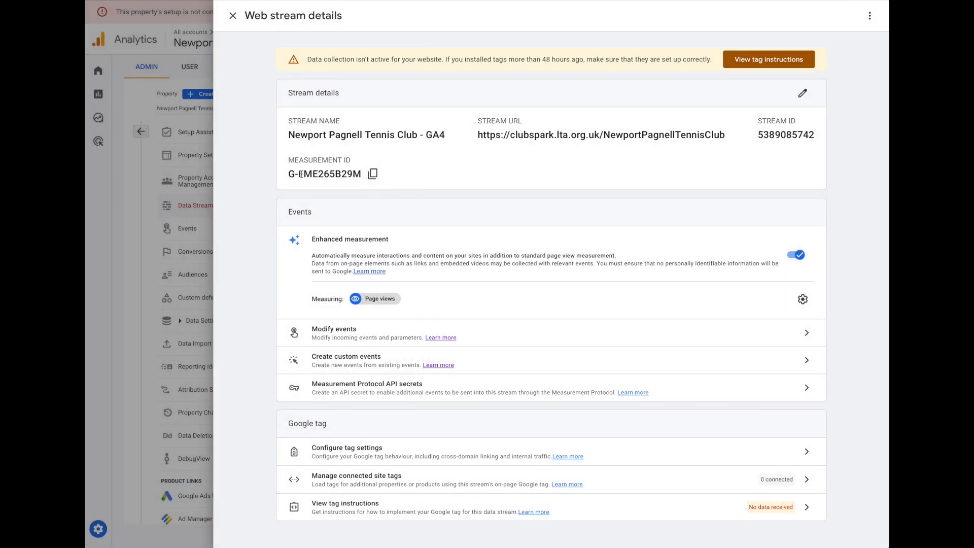
- Copy the stream's measurement ID, replace the Google analytics tracking ID in ClubSpark's site settings with it, and save the settings
{"action": "left_click", "coordinate": [374, 175]}
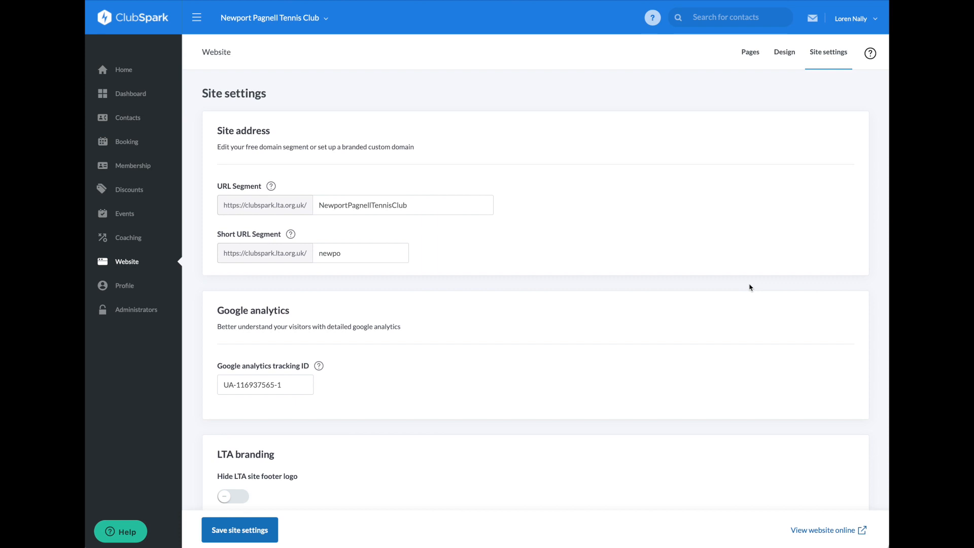
{"action": "left_click", "coordinate": [232, 390]}
{"action": "triple_click", "coordinate": [261, 385]}
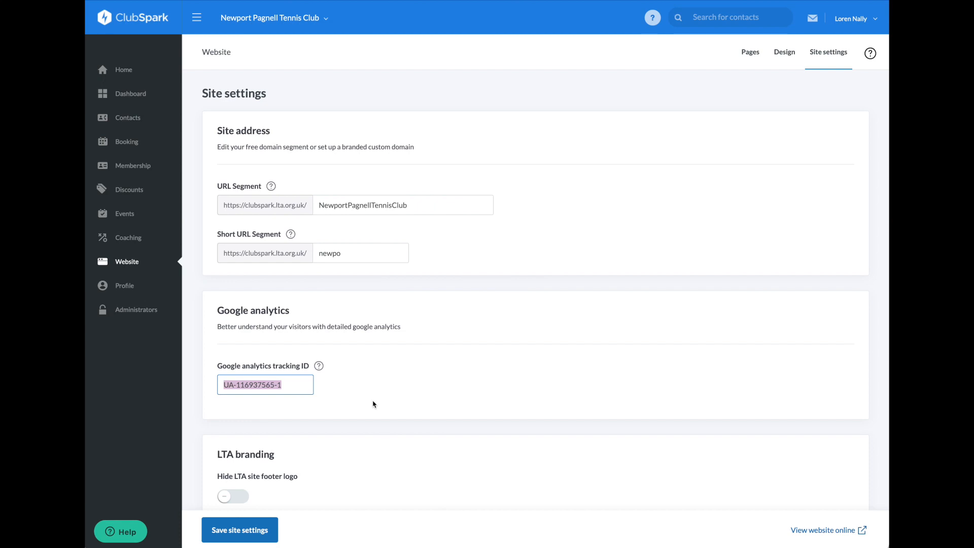
{"action": "key", "text": "ctrl+v"}
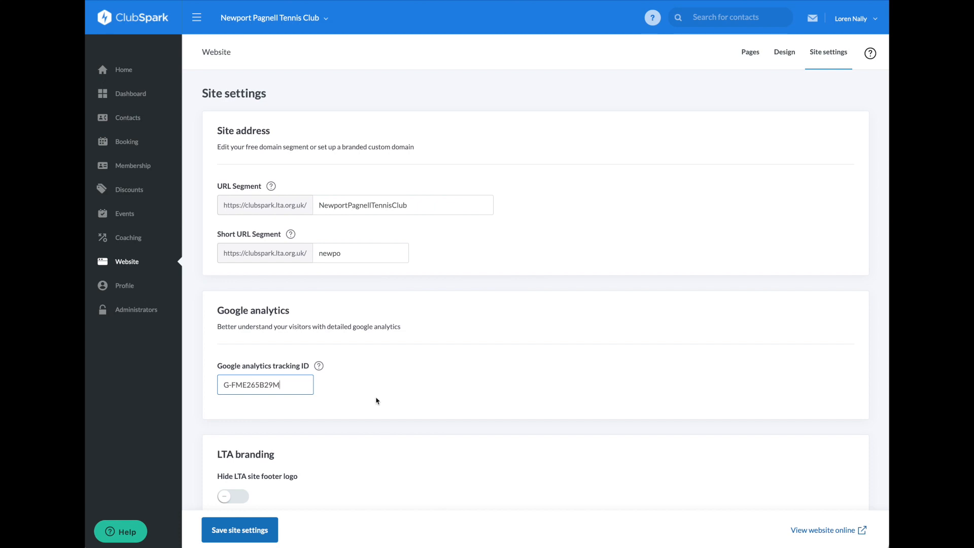
{"action": "left_click", "coordinate": [241, 534]}
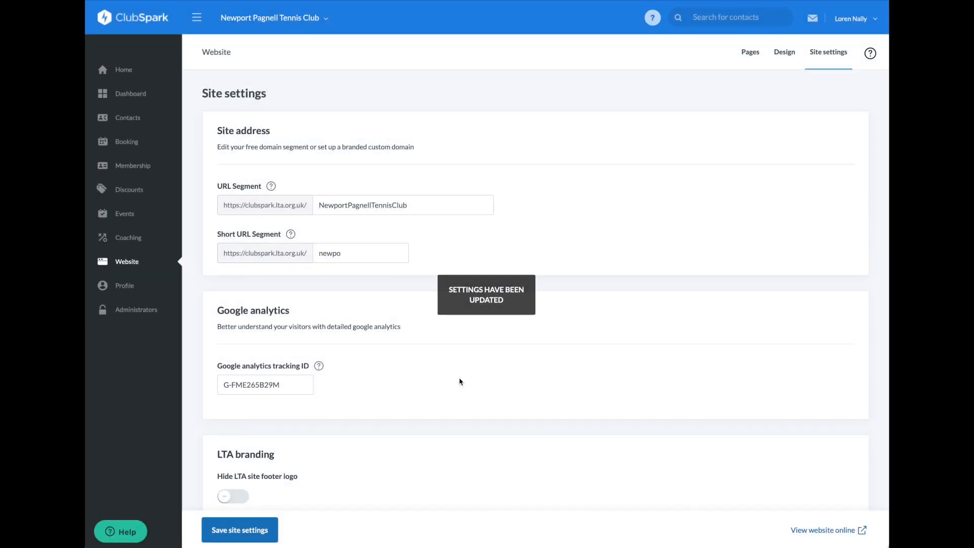
- Switch back to Google Analytics and reopen the Newport Pagnell Tennis Club - GA4 stream details from the Setup Assistant's data collection task
{"action": "left_click", "coordinate": [690, 1]}
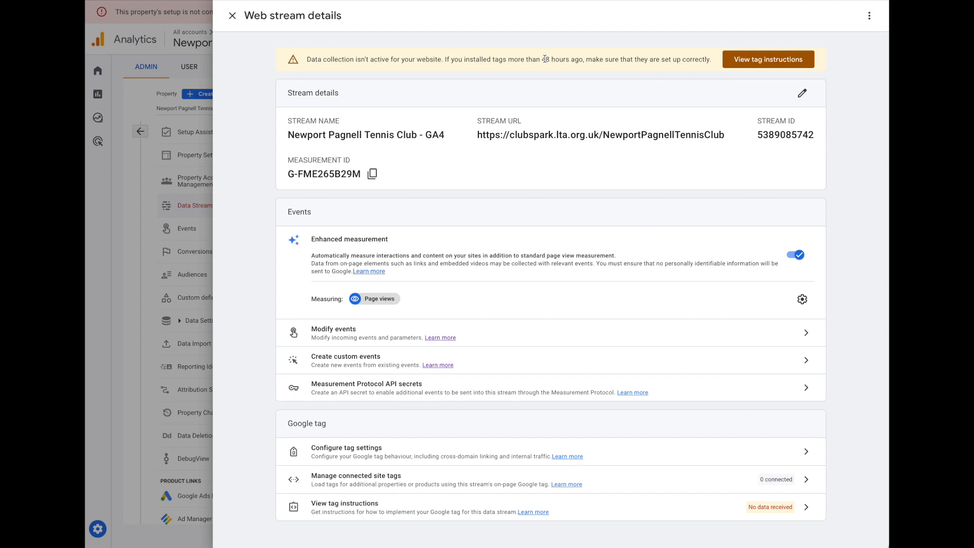
{"action": "left_click", "coordinate": [233, 16]}
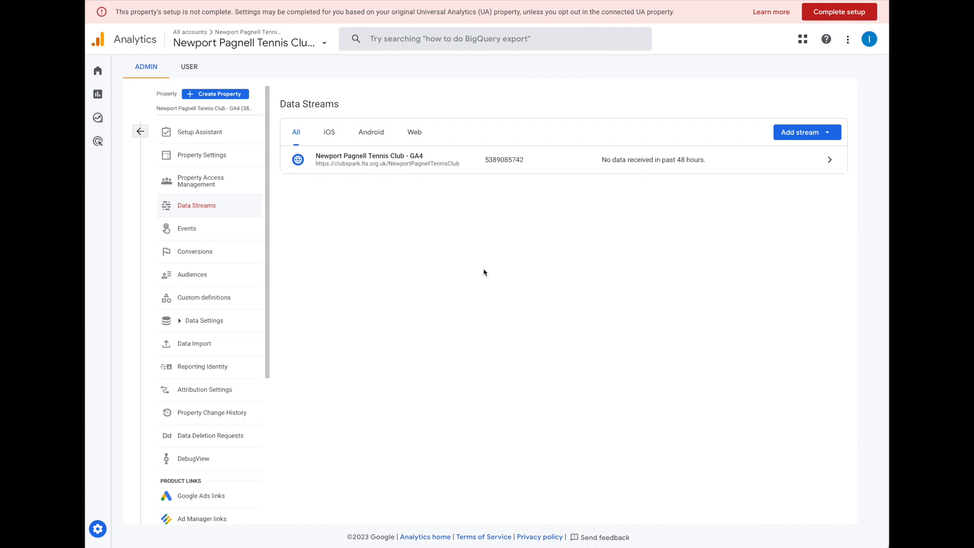
{"action": "left_click", "coordinate": [197, 135]}
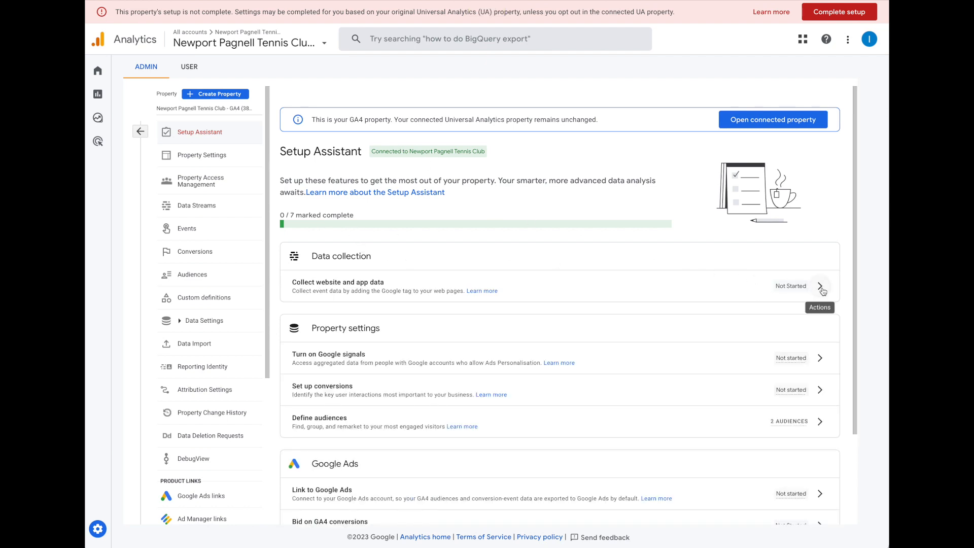
{"action": "left_click", "coordinate": [821, 287]}
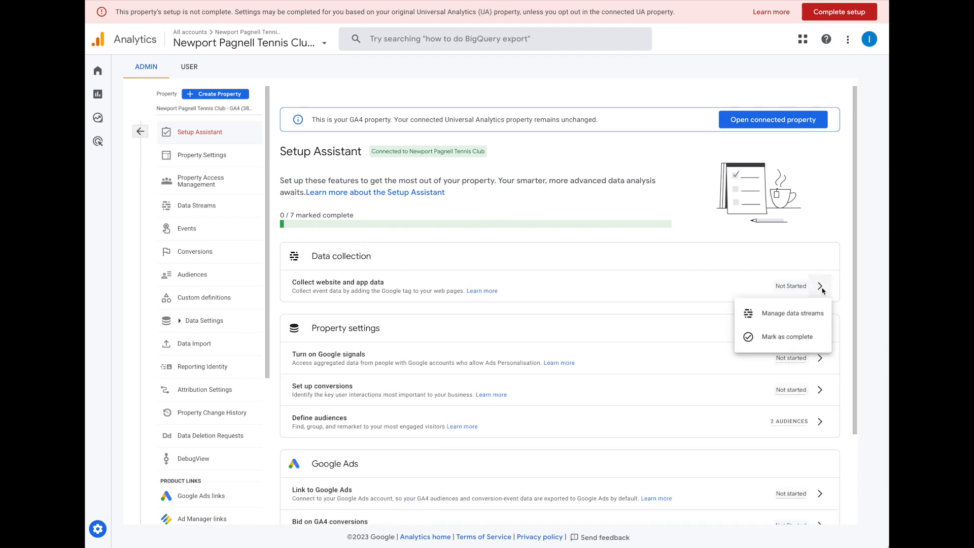
{"action": "left_click", "coordinate": [788, 315]}
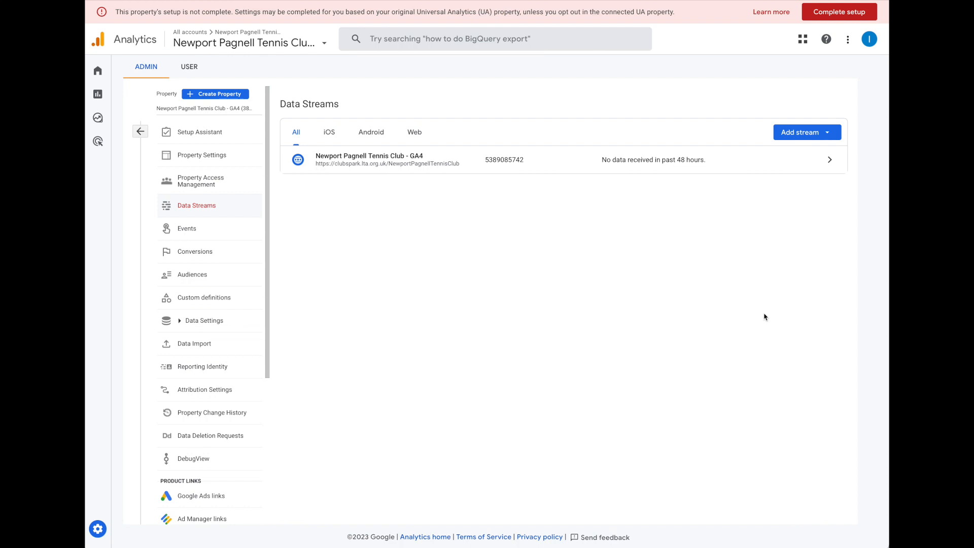
{"action": "left_click", "coordinate": [366, 162]}
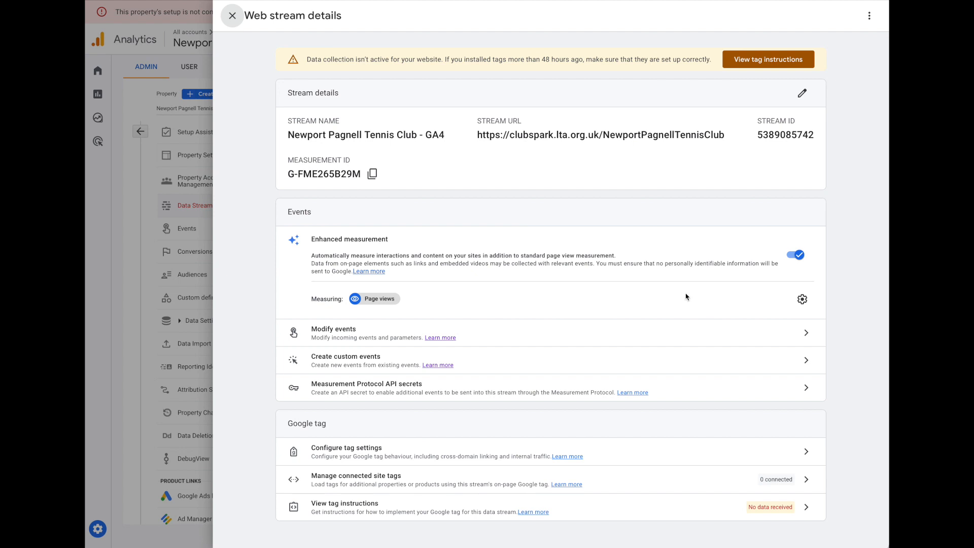
- Review the stream's enhanced measurement options without changing them and return to the property's data streams list
{"action": "left_click", "coordinate": [802, 299]}
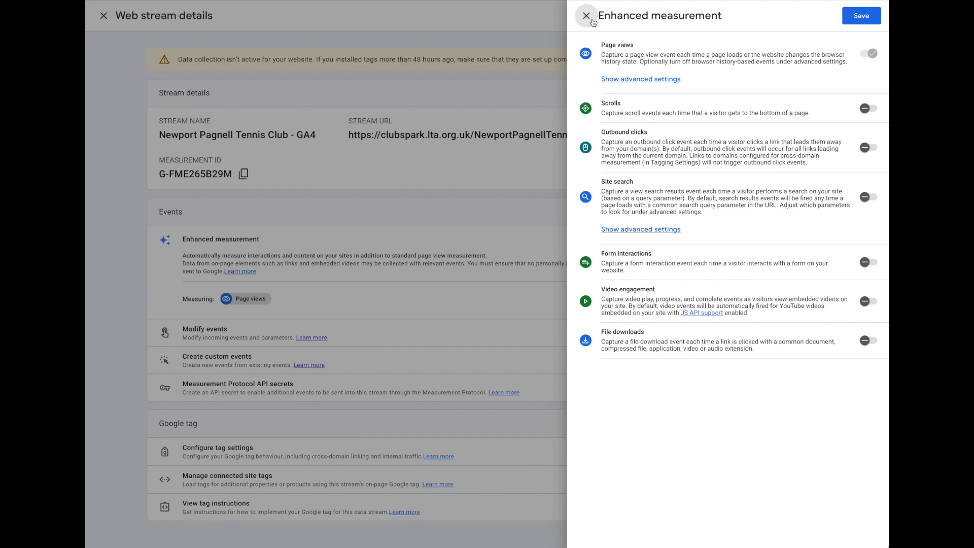
{"action": "left_click", "coordinate": [591, 19]}
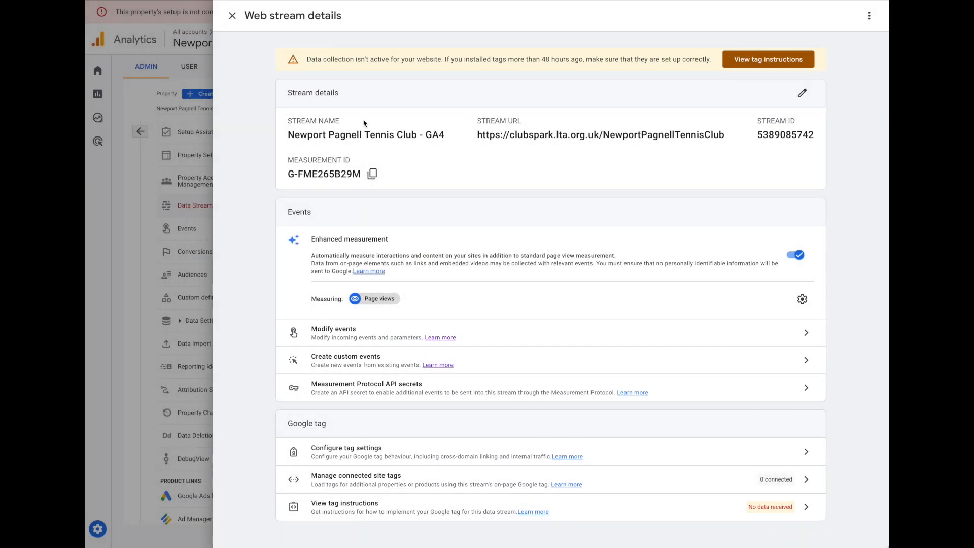
{"action": "left_click", "coordinate": [232, 15]}
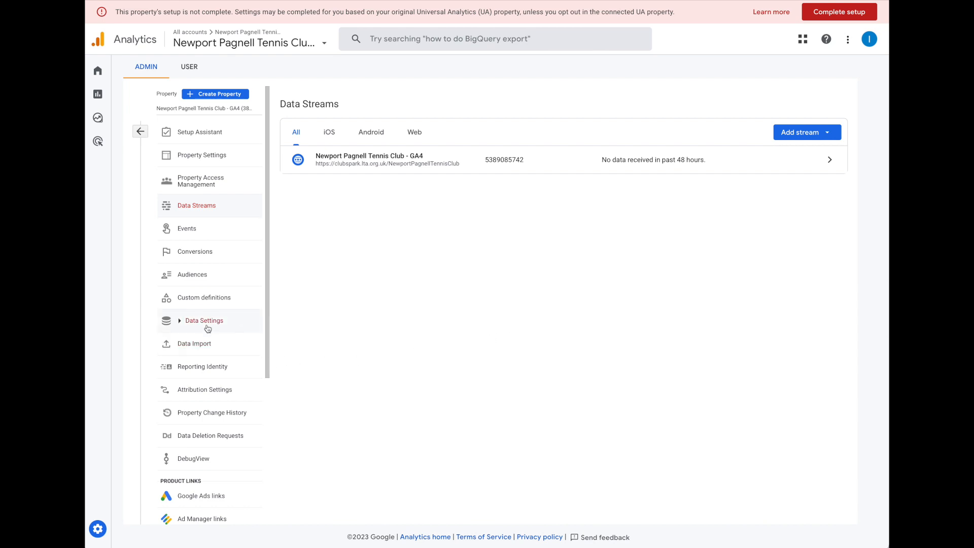
- Set the property's event data retention to 14 months in the data retention settings and save the change
{"action": "left_click", "coordinate": [180, 322]}
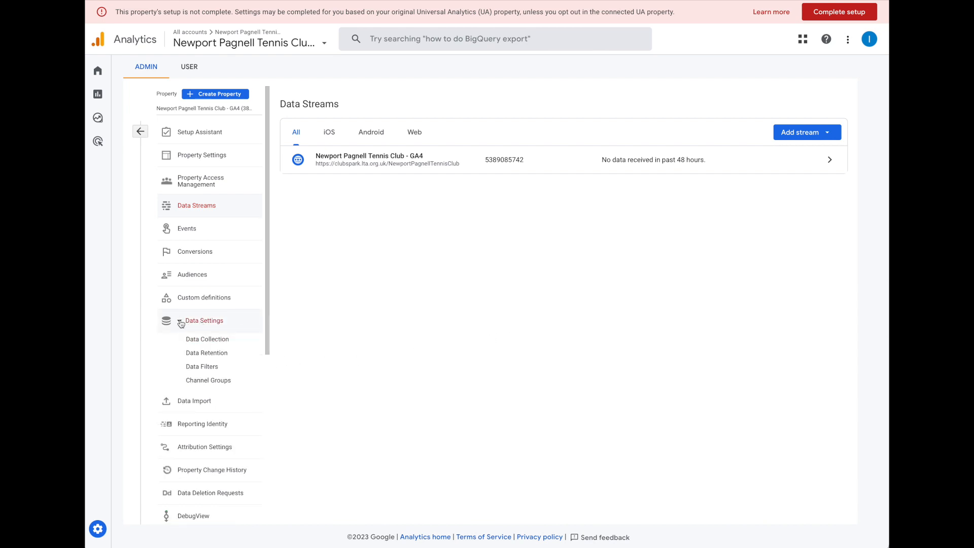
{"action": "left_click", "coordinate": [208, 355]}
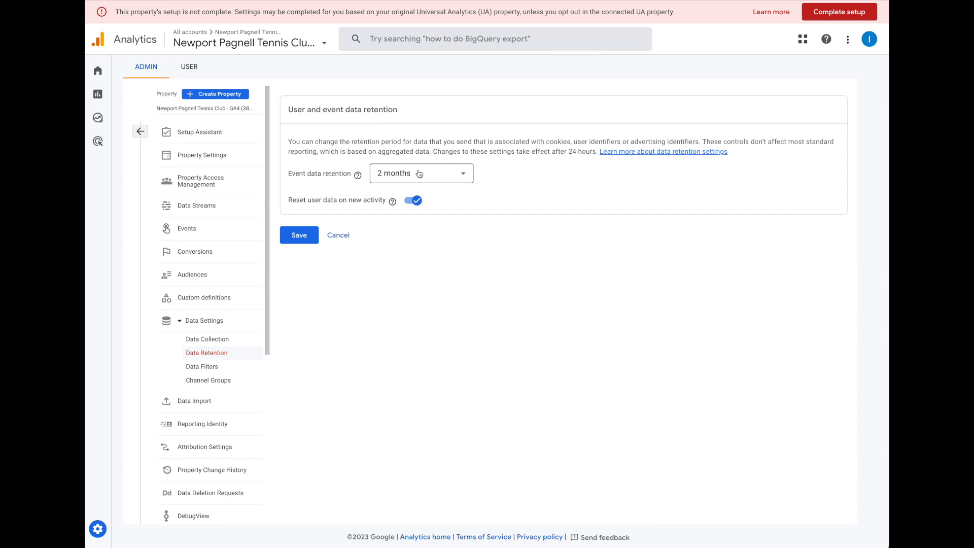
{"action": "left_click", "coordinate": [464, 175]}
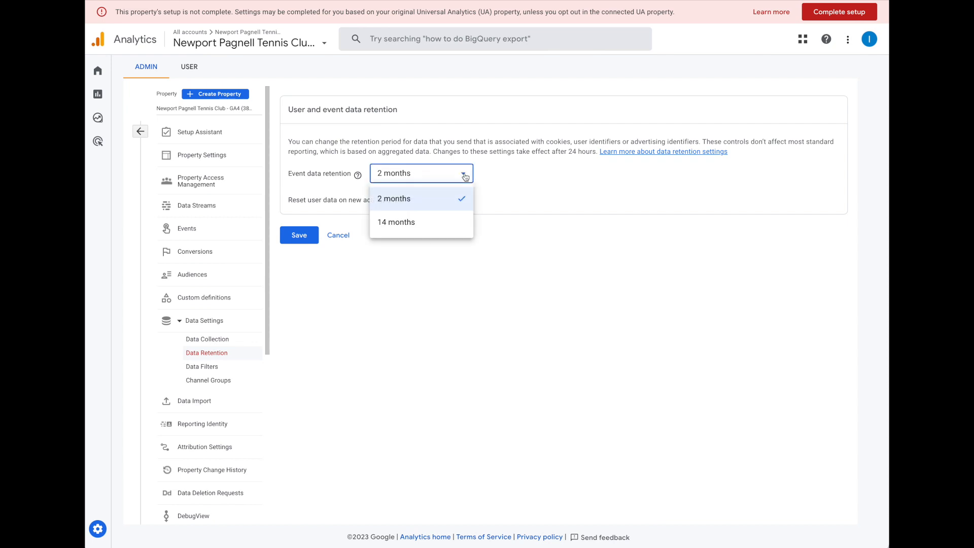
{"action": "left_click", "coordinate": [419, 225]}
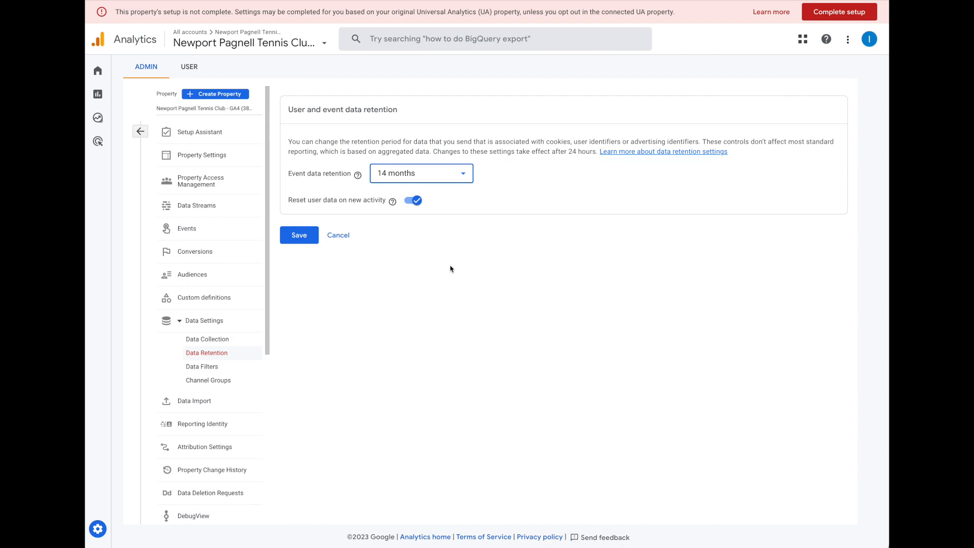
{"action": "left_click", "coordinate": [303, 237]}
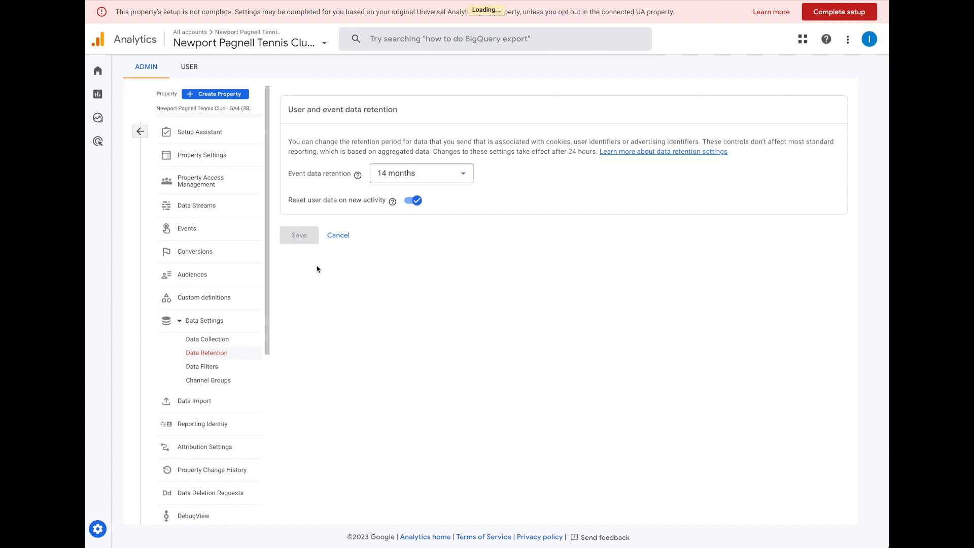